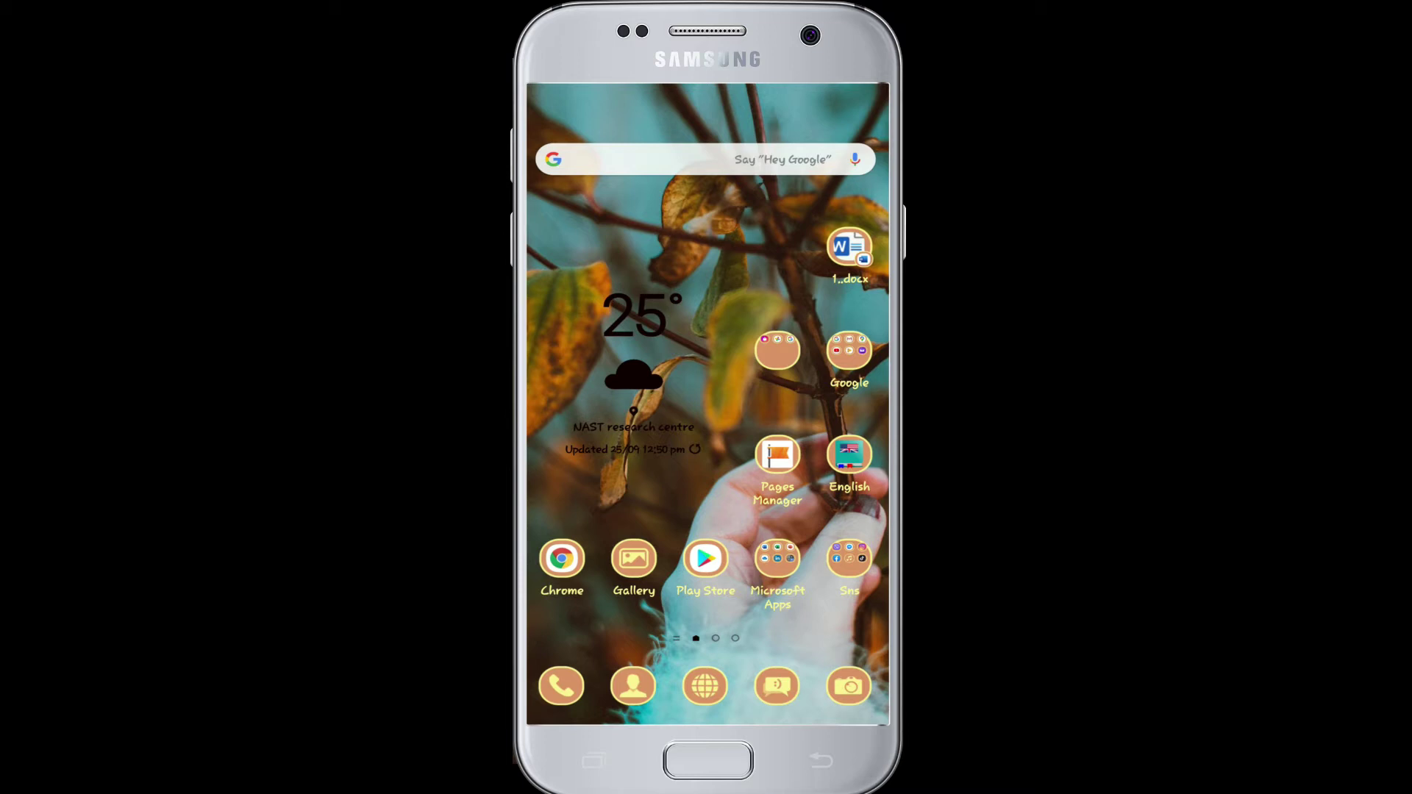
Step: Launch Chrome and load the TikTok website at tiktok.com
left_click(562, 559)
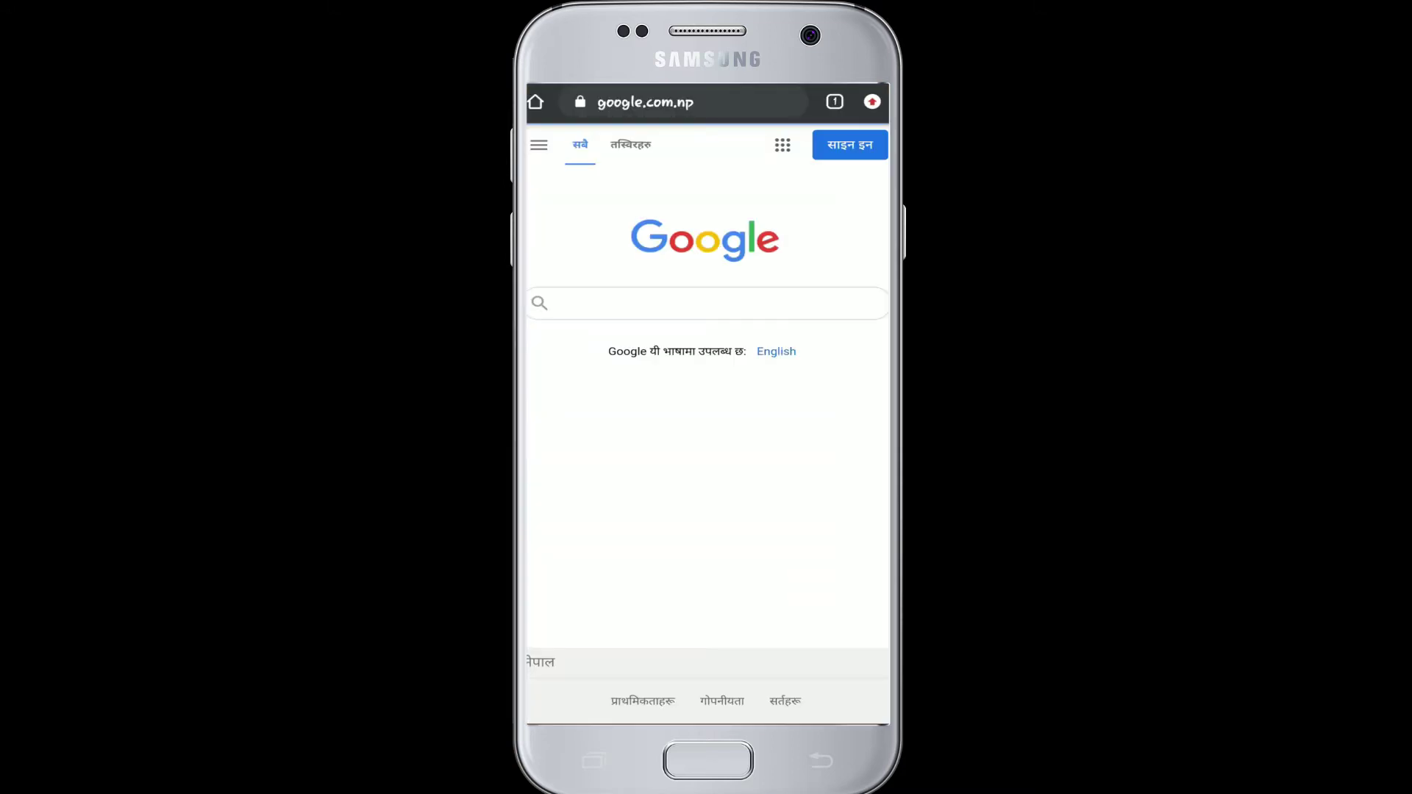
left_click(662, 103)
type("www")
key("Return")
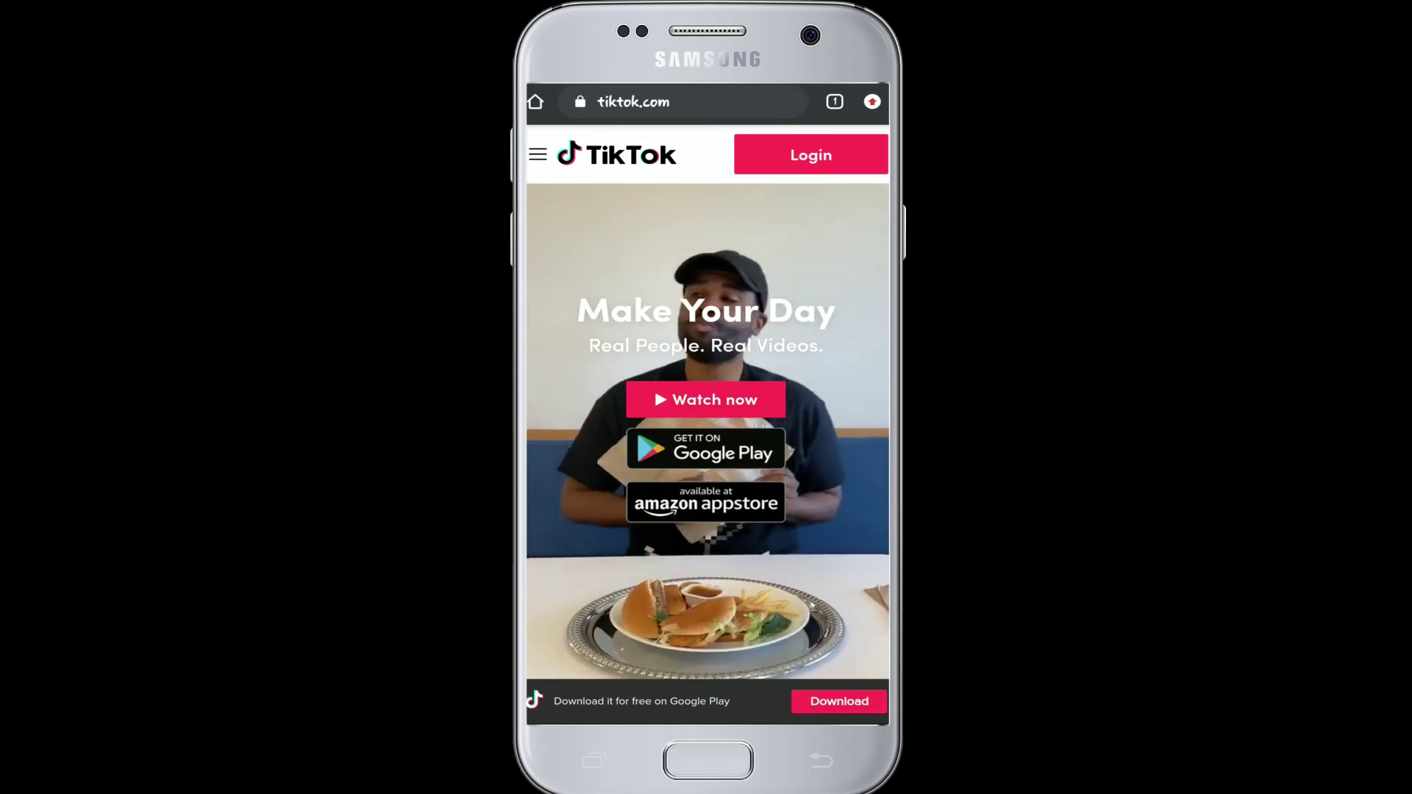
Step: Enter a +977 phone number in TikTok's phone log-in and submit it
left_click(811, 155)
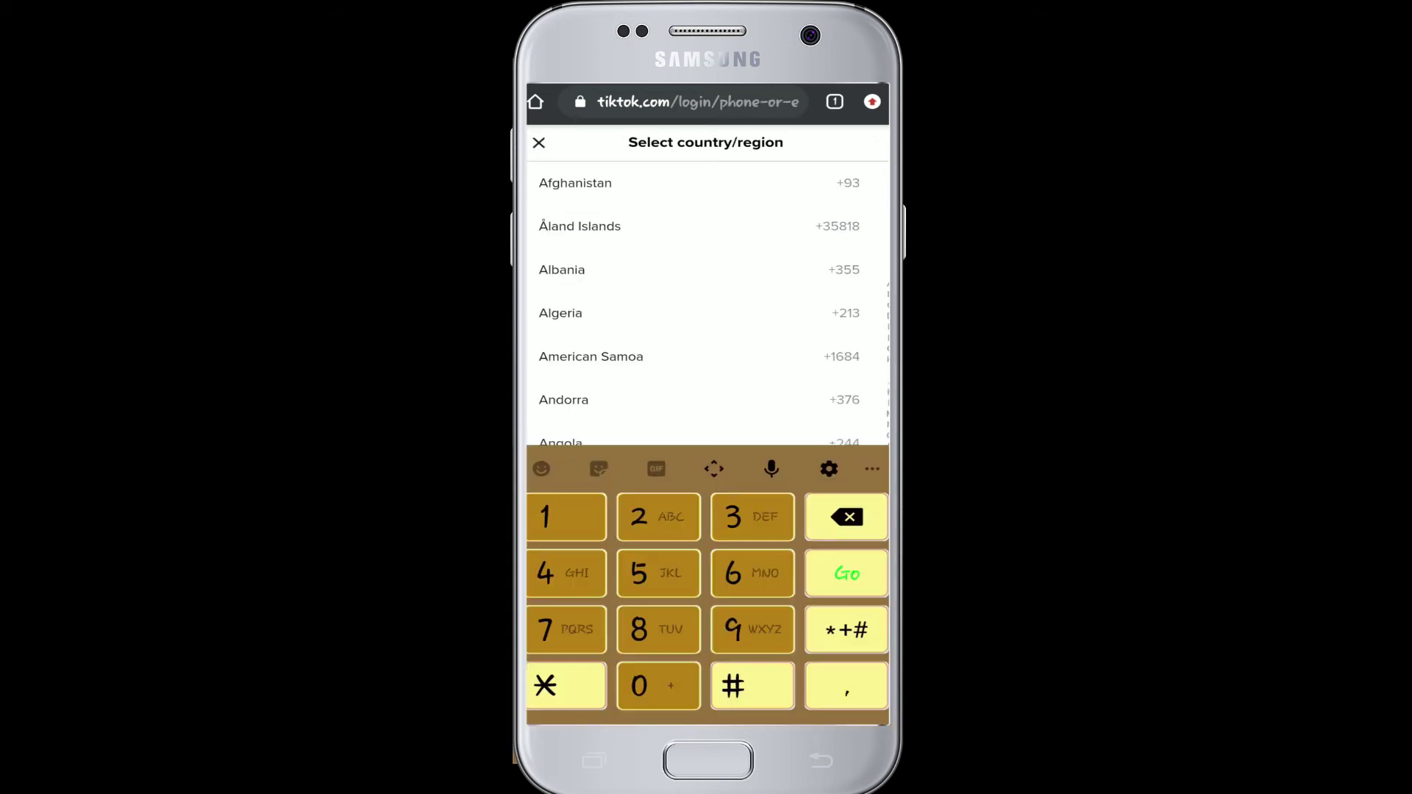
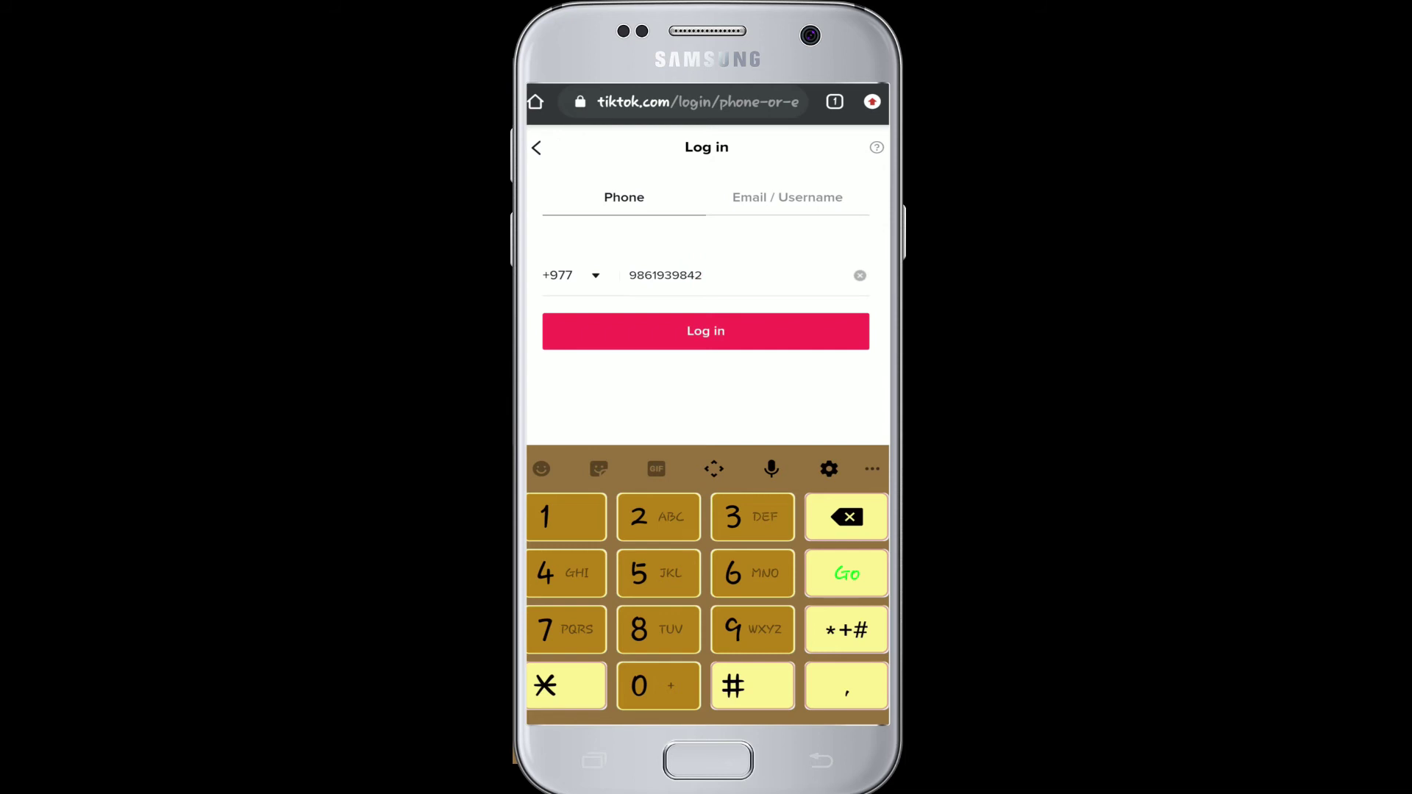
key("Escape")
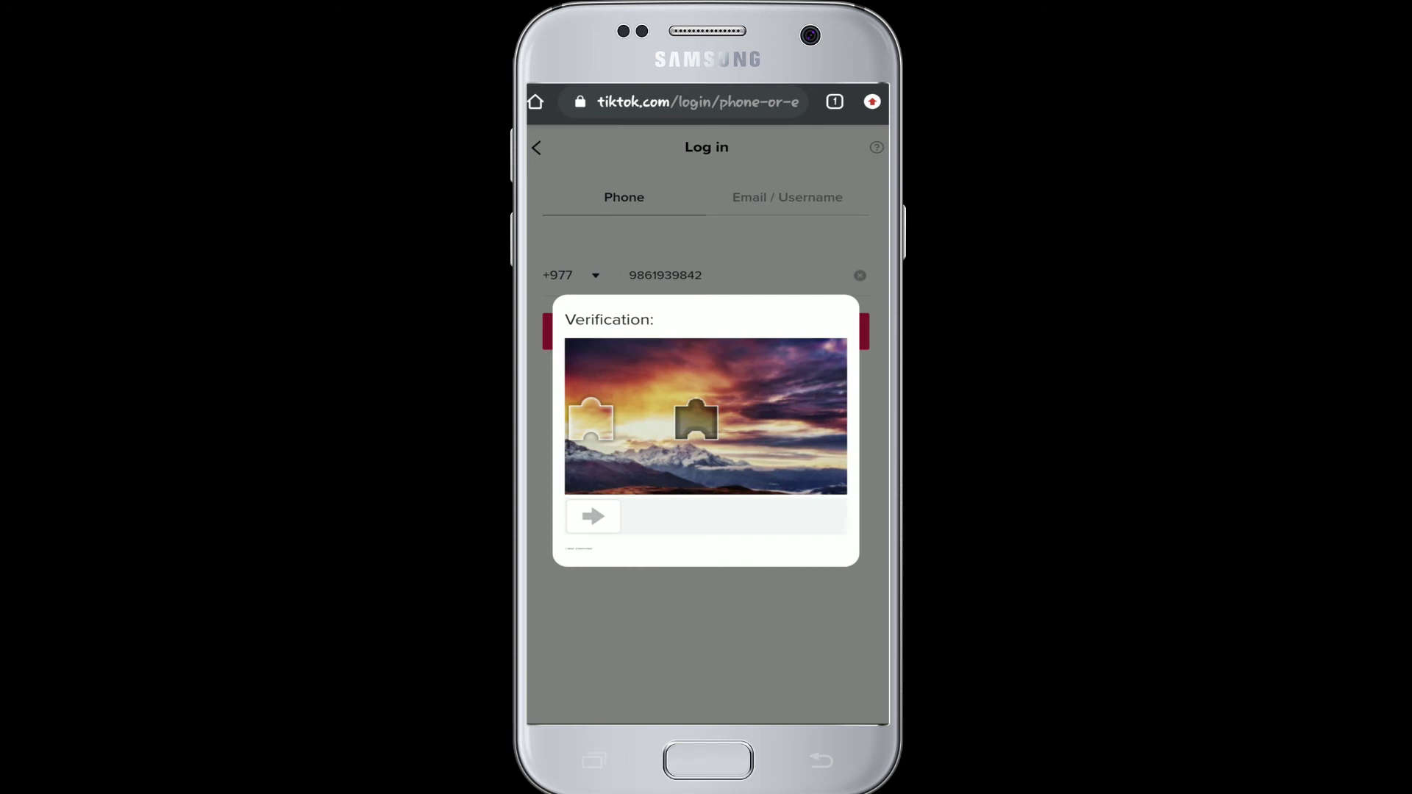
Step: Slide the puzzle piece into its gap and read the SMS verification code from notifications
left_click_drag(593, 515, 697, 515)
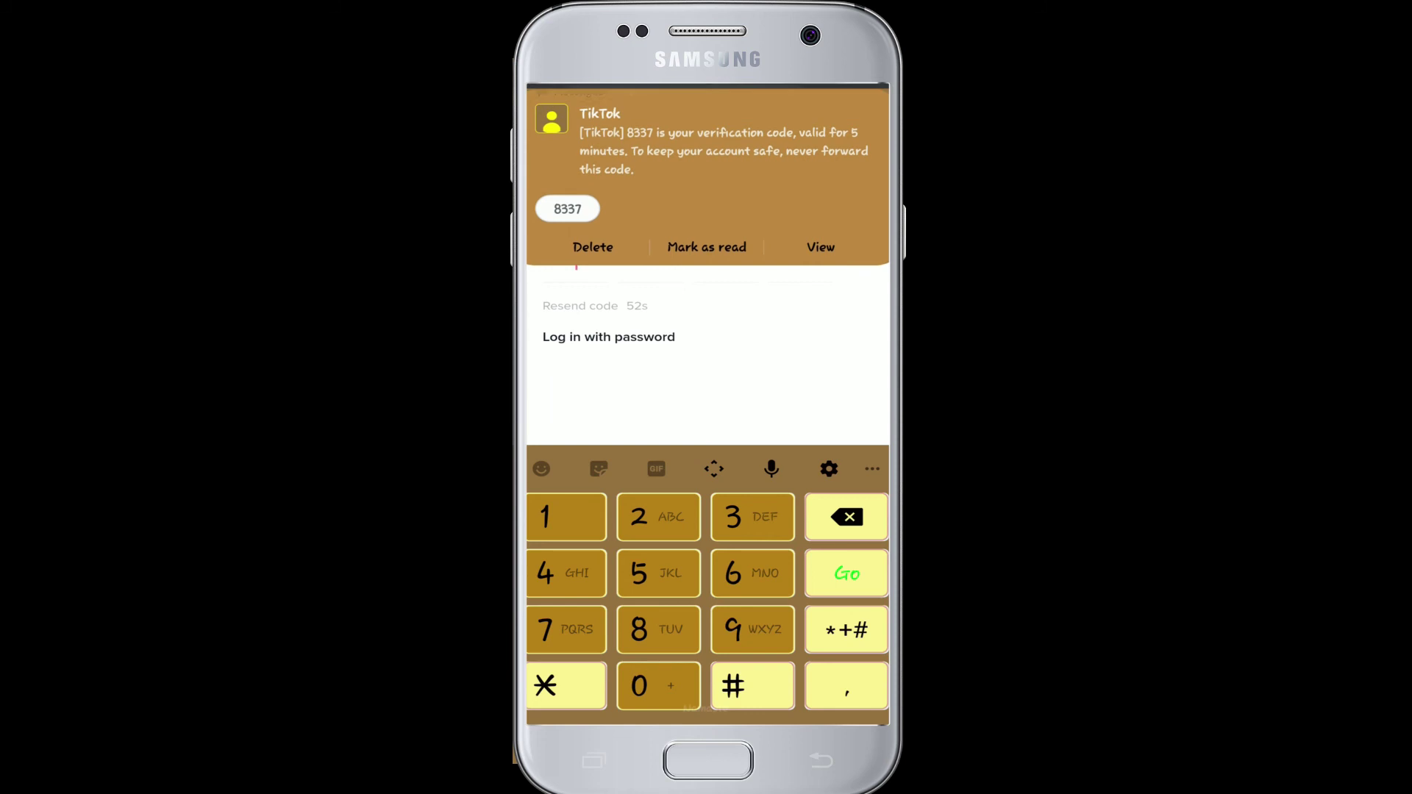
left_click_drag(707, 99, 706, 463)
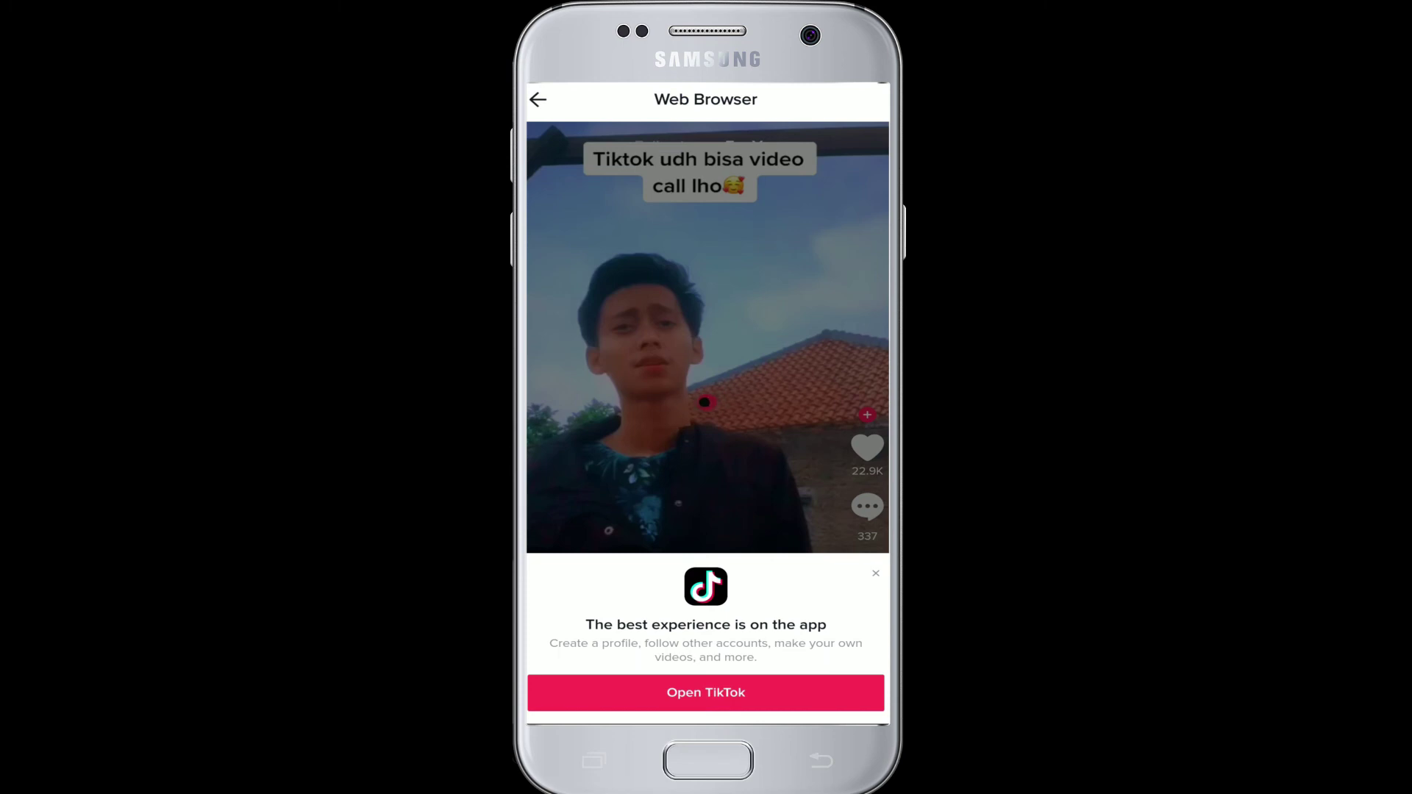
Step: Close the 'Open TikTok' banner to view the For You feed full screen
left_click(707, 403)
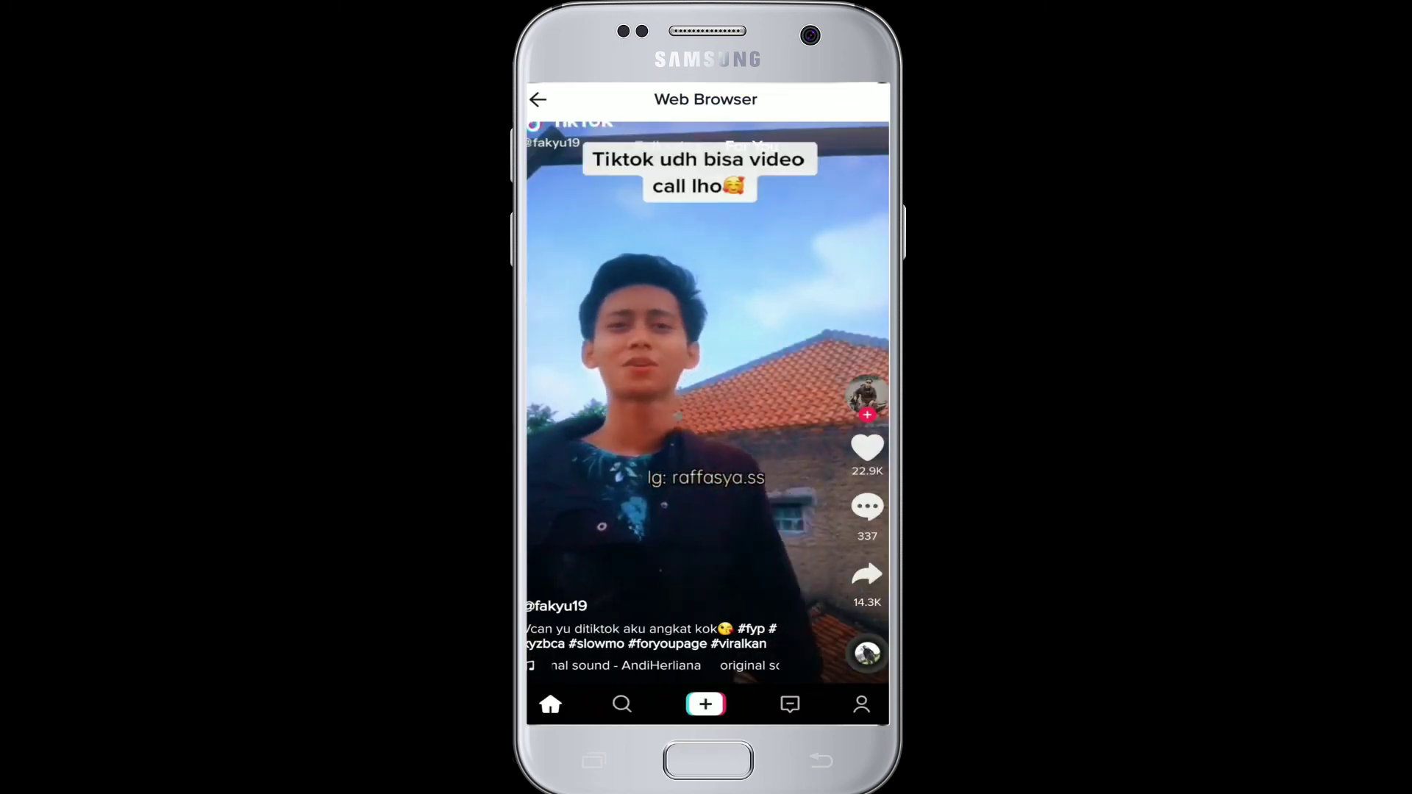
scroll(707, 403, "down", 5)
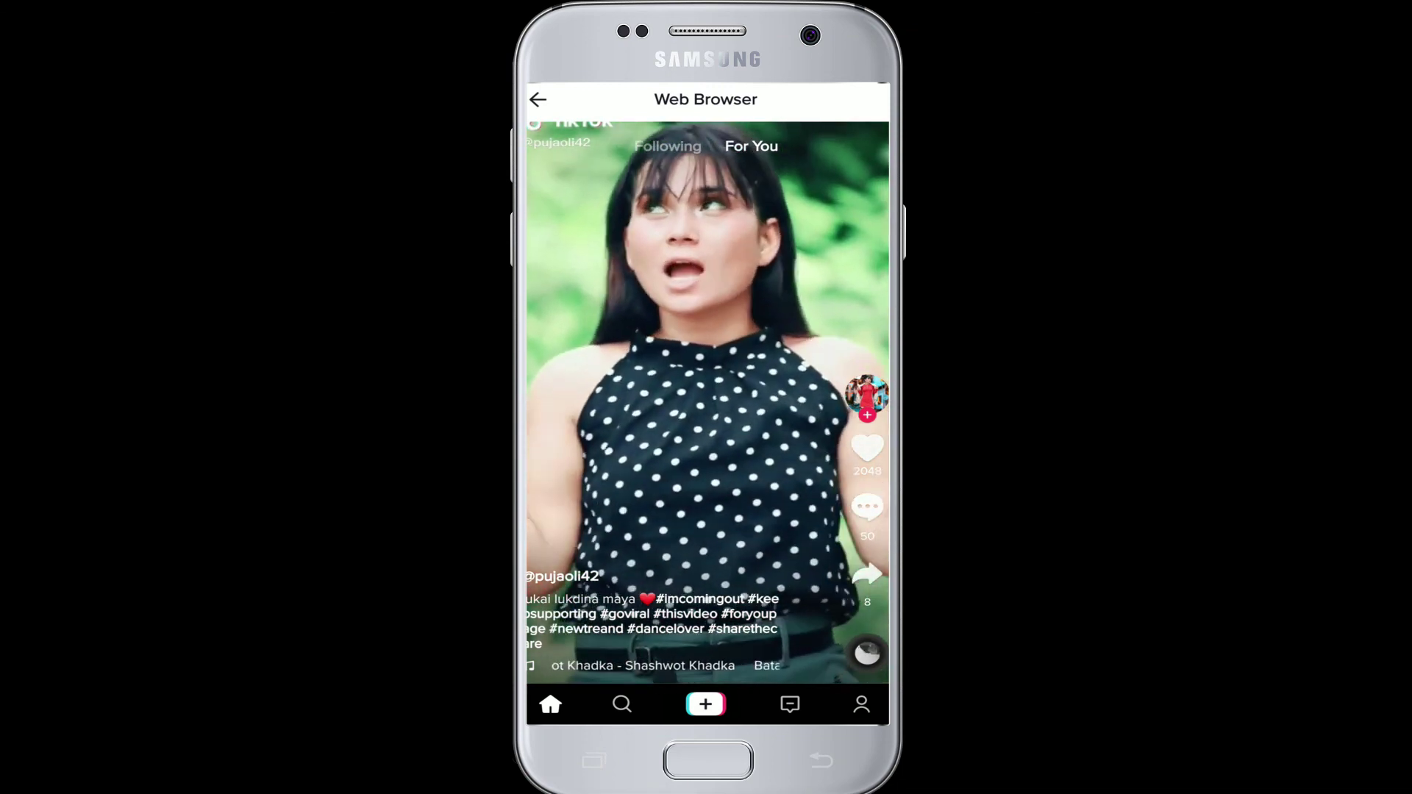
scroll(707, 403, "down", 5)
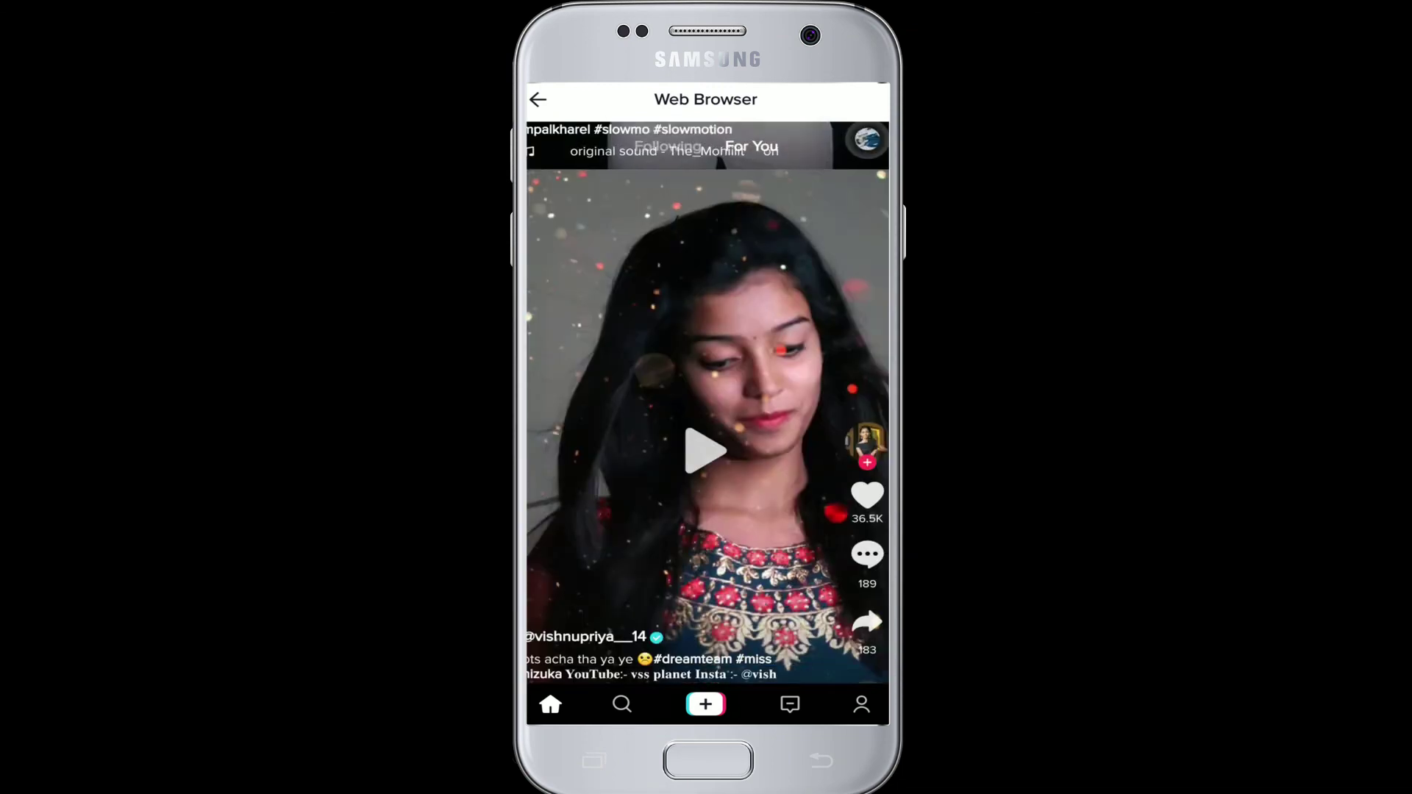